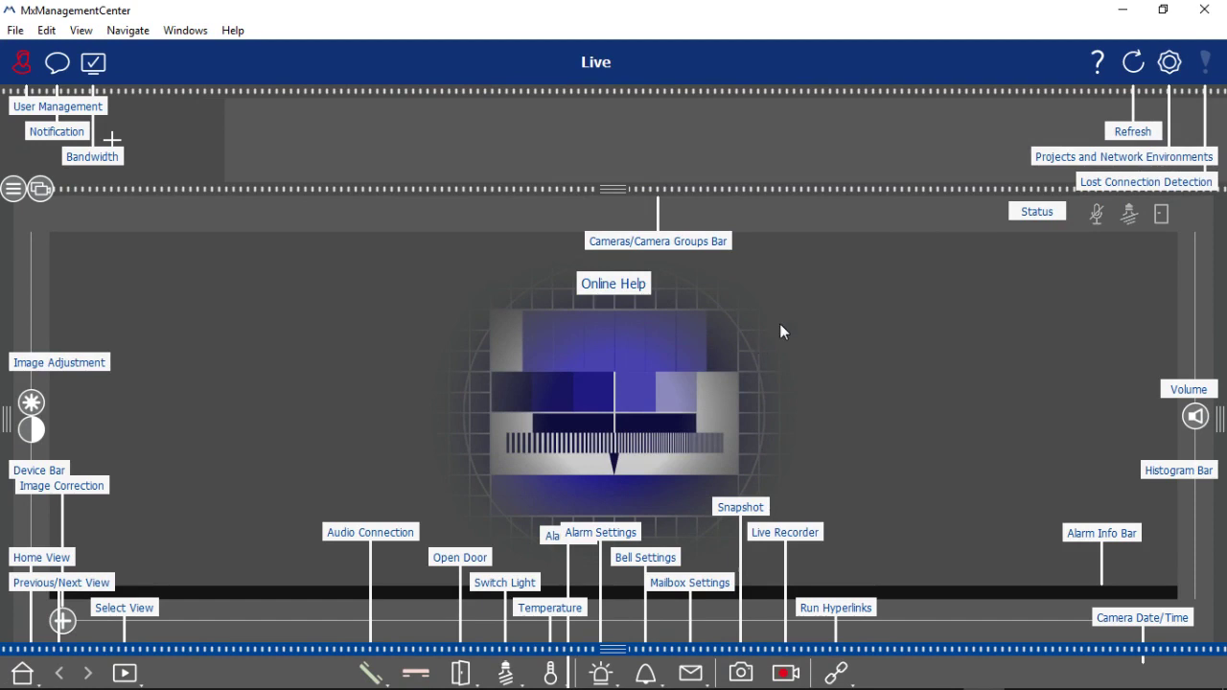
Dismiss the help callouts and resize the camera bar beside the empty test-pattern Live view
left_click(1098, 64)
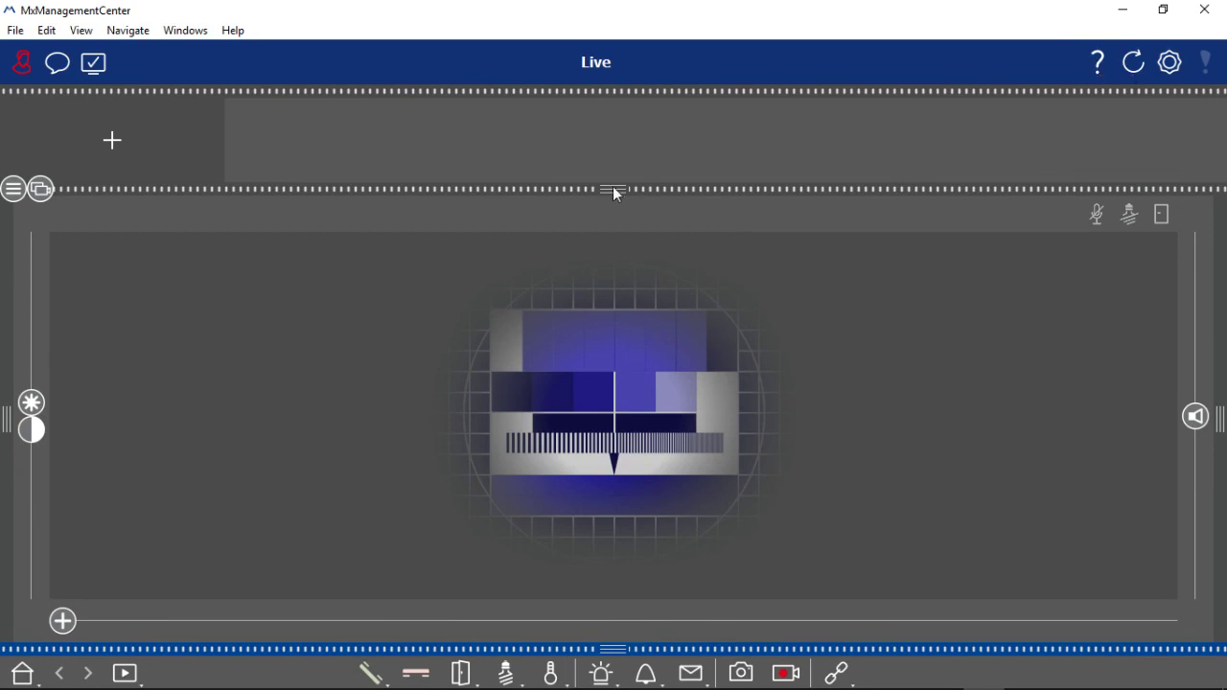
mouse_move(614, 192)
left_mouse_down()
mouse_move(601, 89)
mouse_move(619, 182)
left_mouse_up()
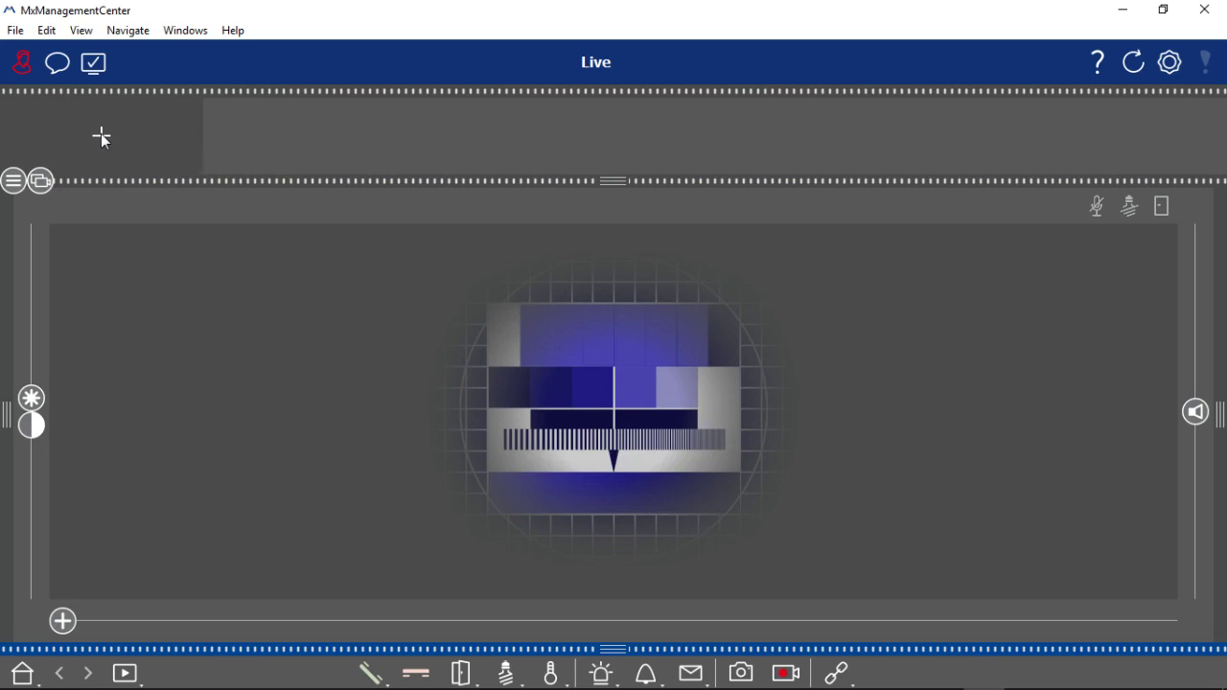
Add a new camera named Upstairs at address 192.168.1.233, adjusting the port to 443
left_click(101, 135)
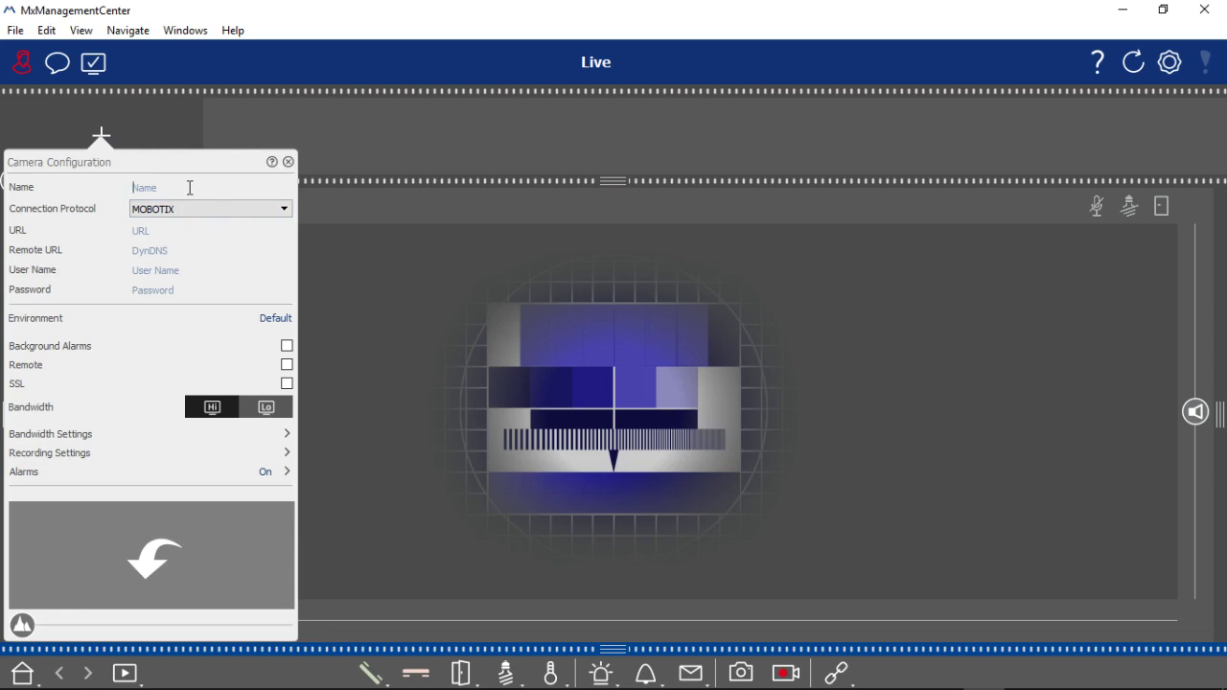
type("Upst")
type("air")
type("19")
type("2.168.")
type("1.")
type("233")
type(":")
type("port")
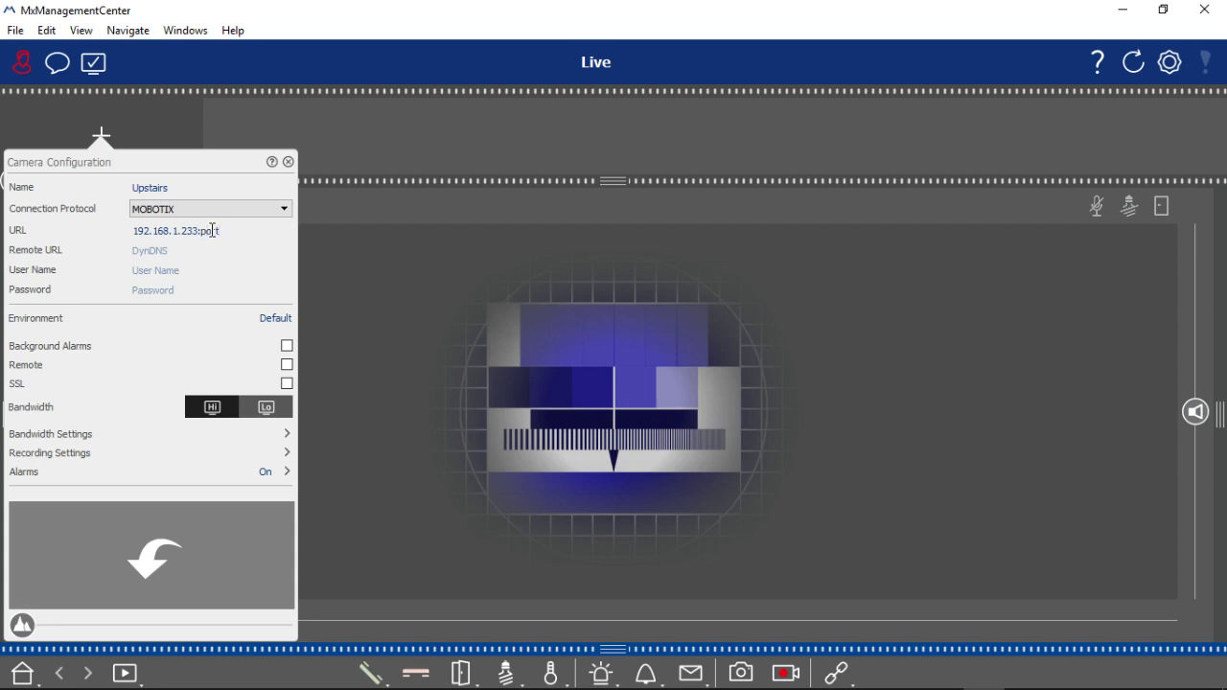
key("BackSpace")
key("BackSpace")
key("BackSpace")
key("BackSpace")
type("44")
type("3")
key("BackSpace")
key("BackSpace")
key("BackSpace")
key("BackSpace")
Enter user name admin and the camera password, and enable SSL
left_click(181, 269)
type("admin")
key("Tab")
type("••••••••••")
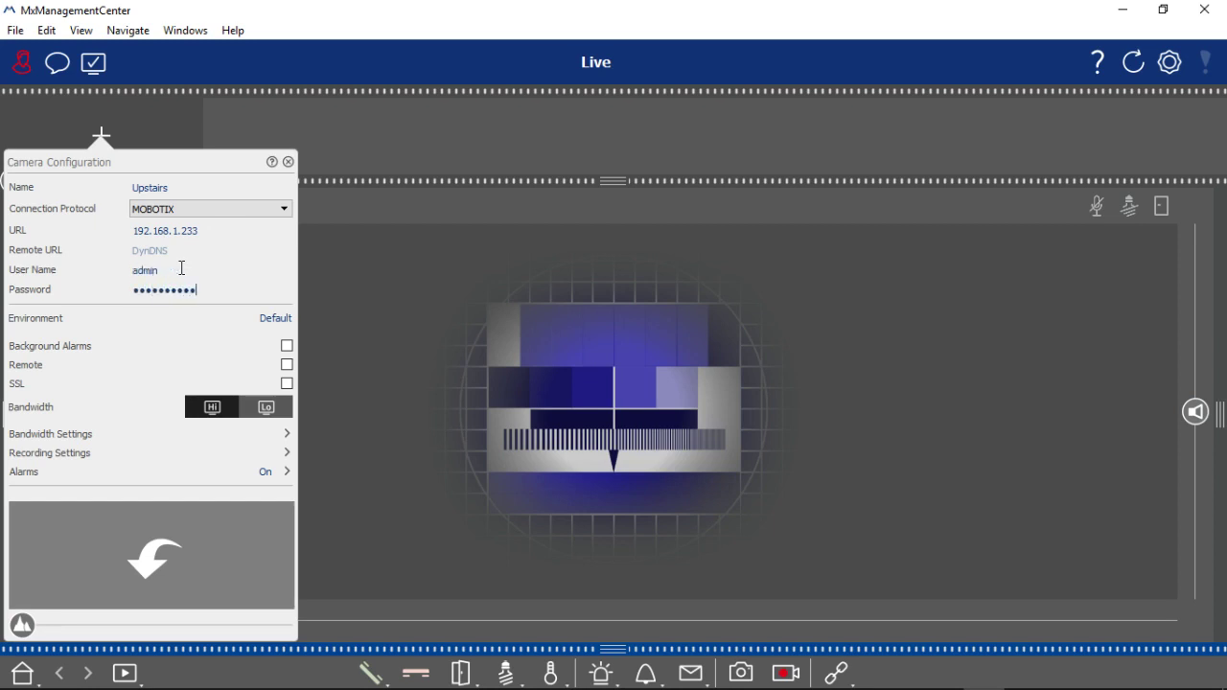
type("•")
left_click(287, 385)
Save the Upstairs camera and ignore the unreachable-camera warning
left_click(290, 163)
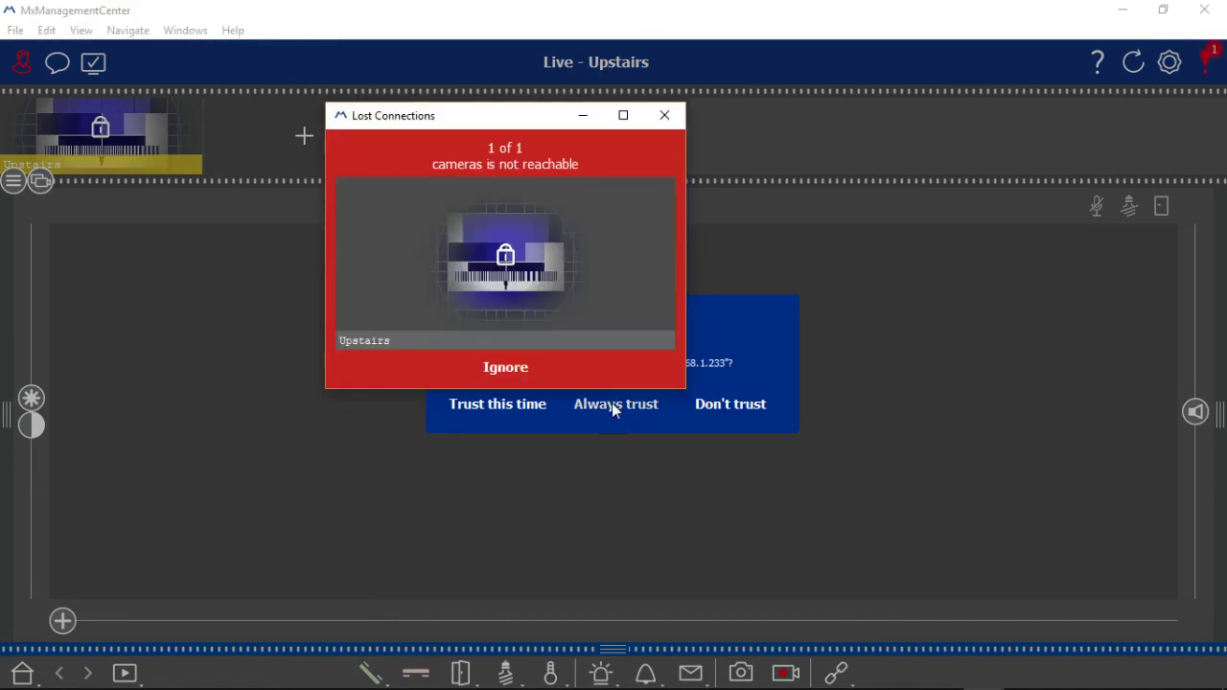
left_click(509, 370)
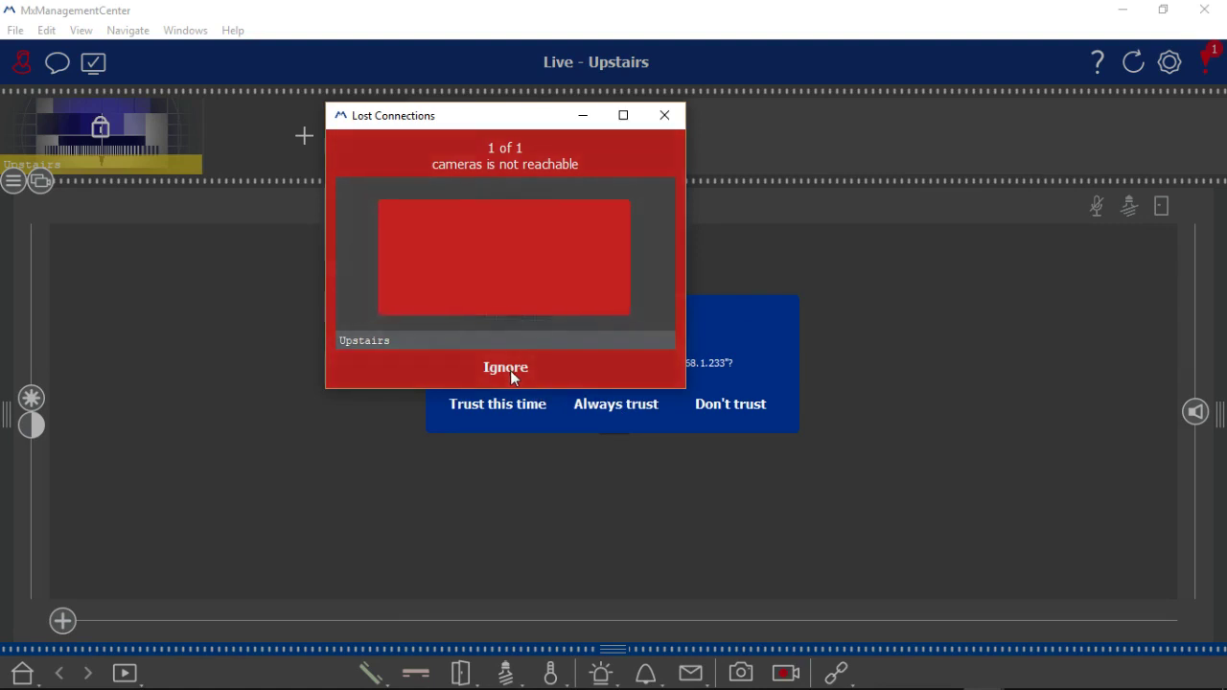
left_click(451, 302)
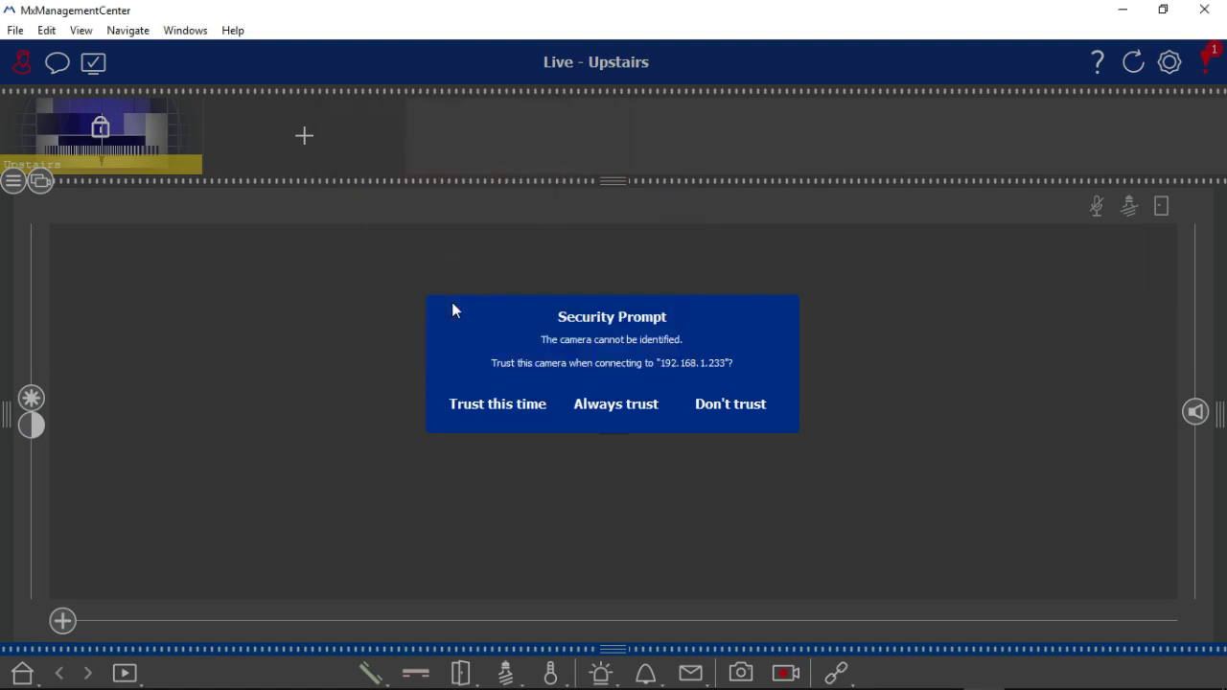
Always trust the camera at 192.168.1.233, suppress the notice, and connect securely
left_click(614, 406)
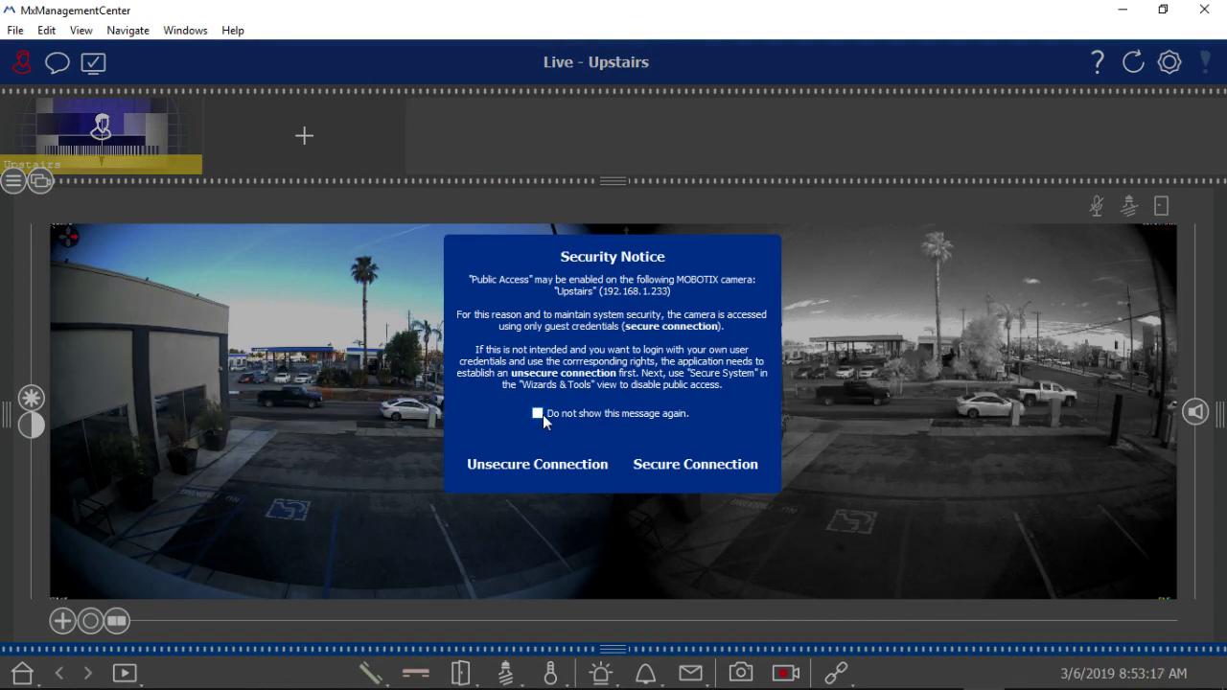
left_click(538, 413)
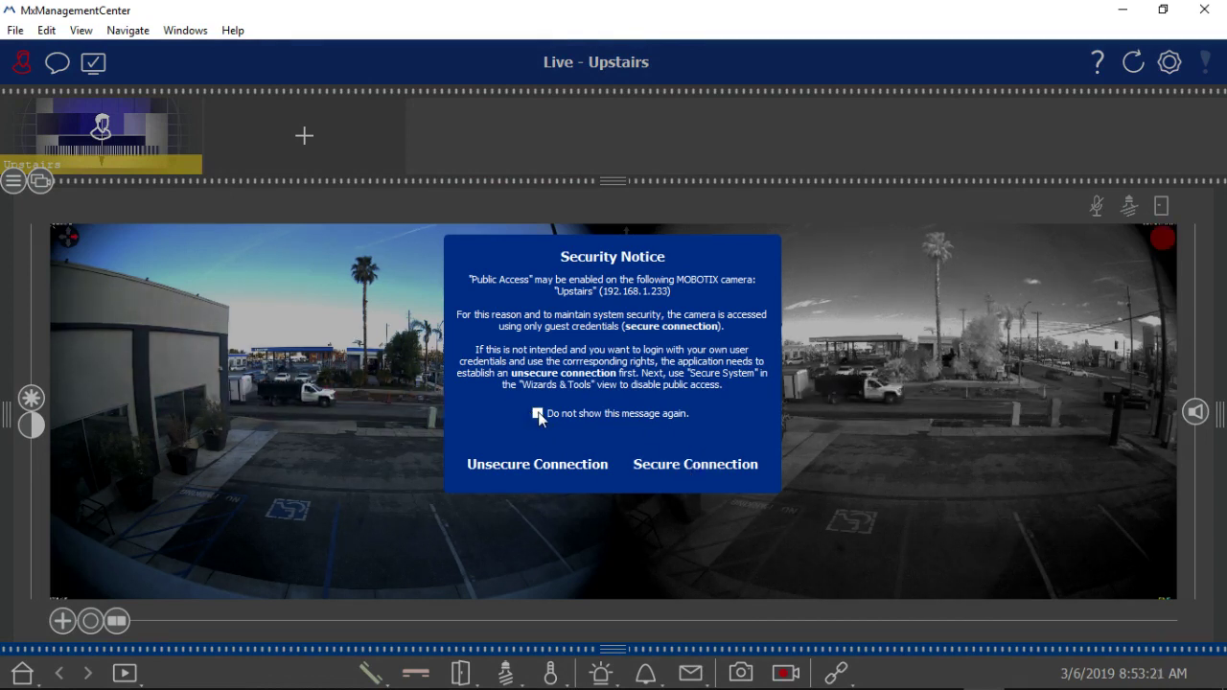
left_click(693, 466)
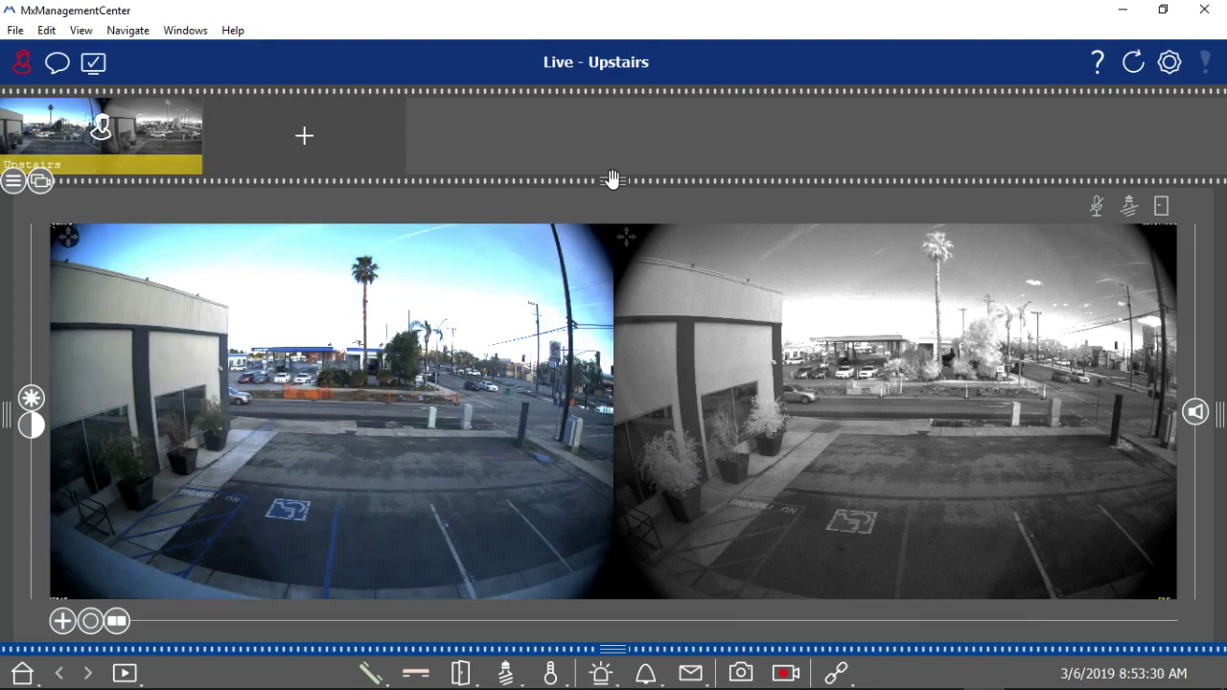
left_click_drag(612, 180, 610, 89)
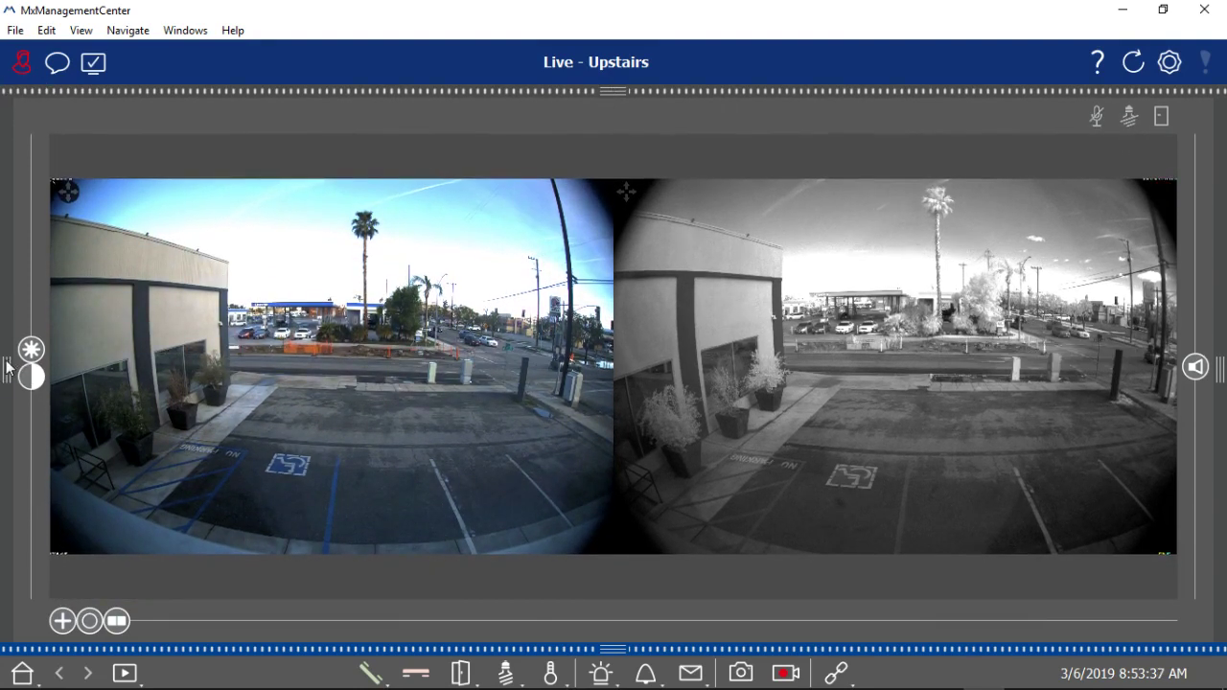
left_click_drag(8, 367, 183, 364)
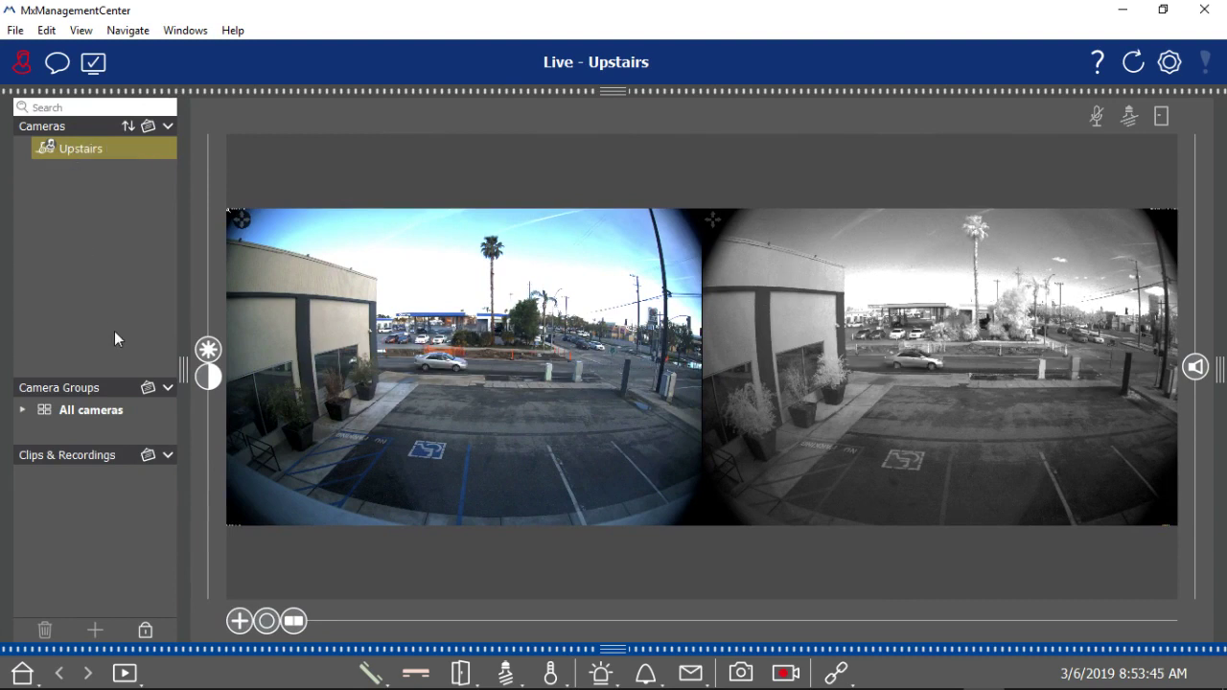
left_click(186, 373)
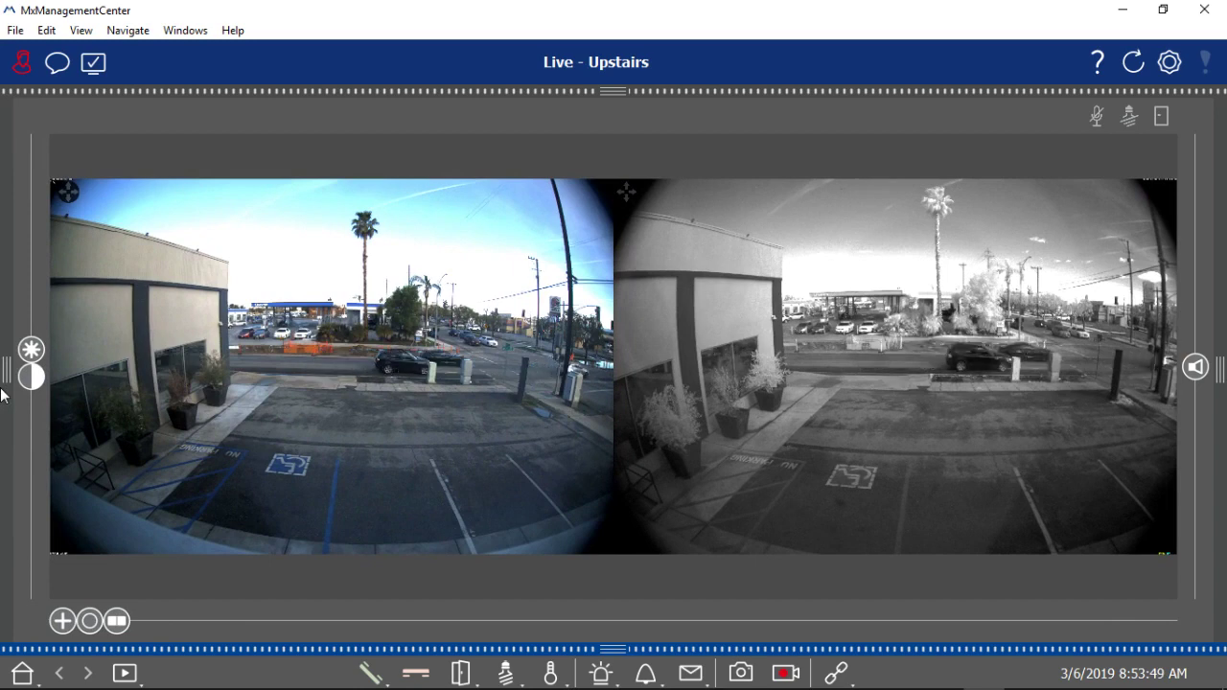
left_click(614, 90)
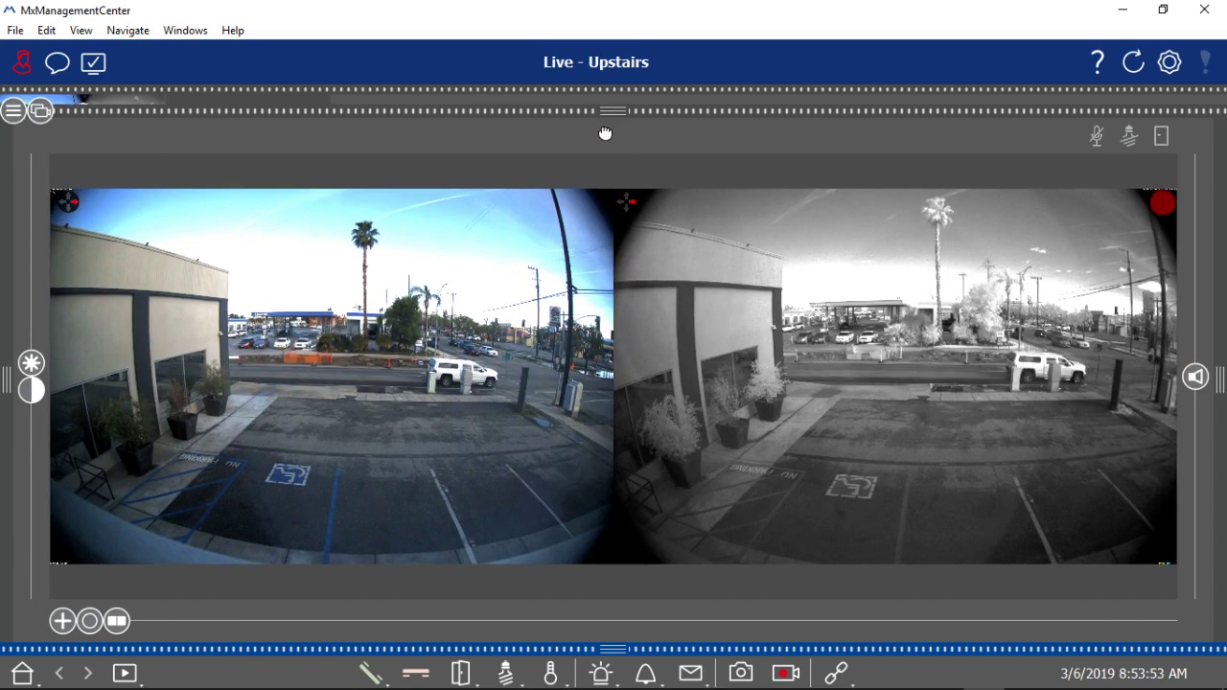
mouse_move(598, 208)
left_mouse_down()
mouse_move(596, 230)
mouse_move(584, 181)
left_mouse_up()
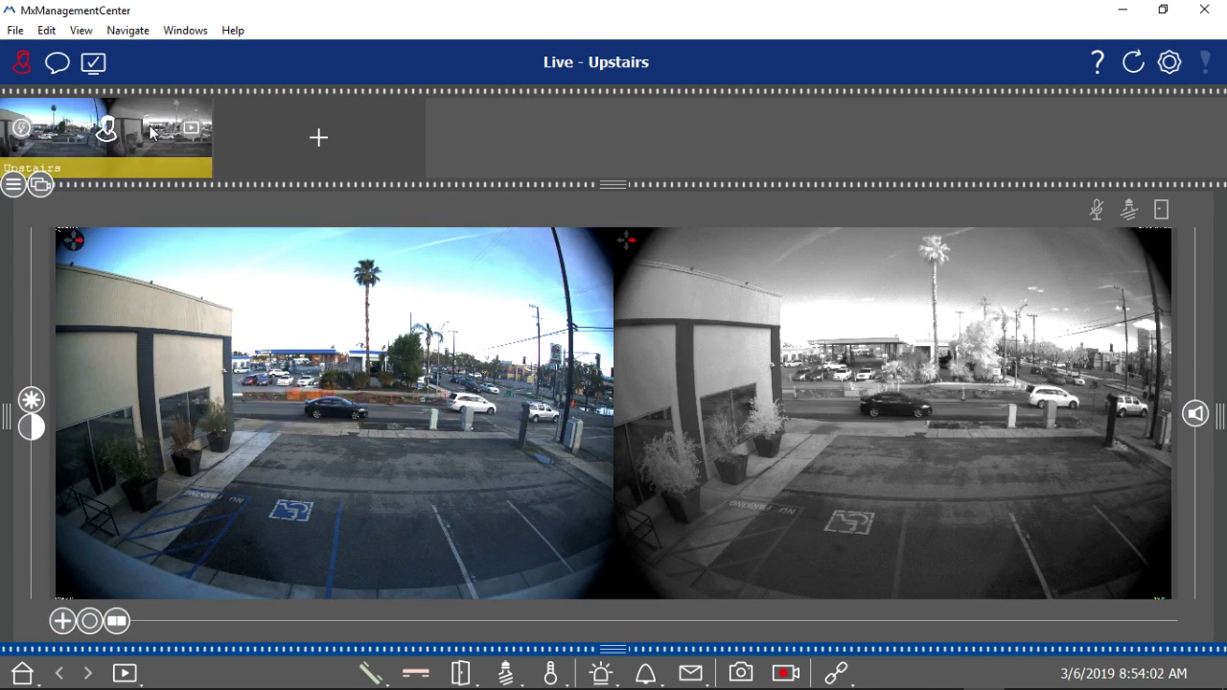
Append ' Mobotix' to the camera name so it reads 'Upstairs Mobotix', and save
left_click(150, 132)
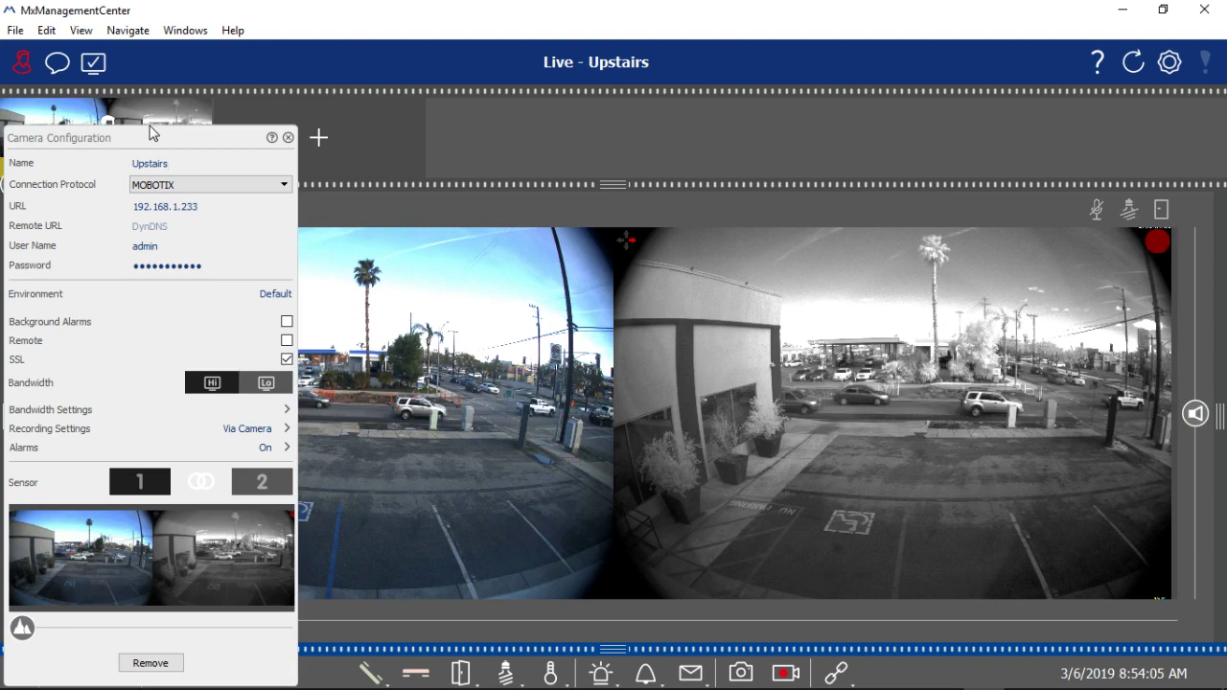
left_click_drag(189, 164, 134, 165)
left_click(190, 165)
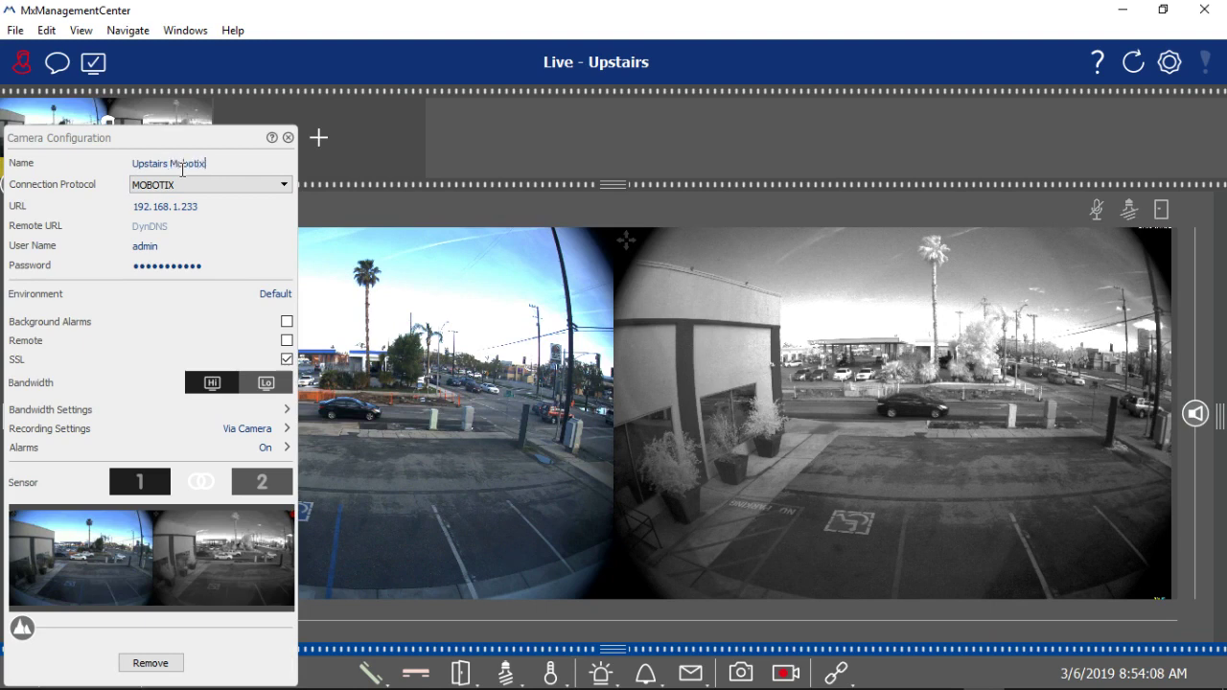
left_click(288, 138)
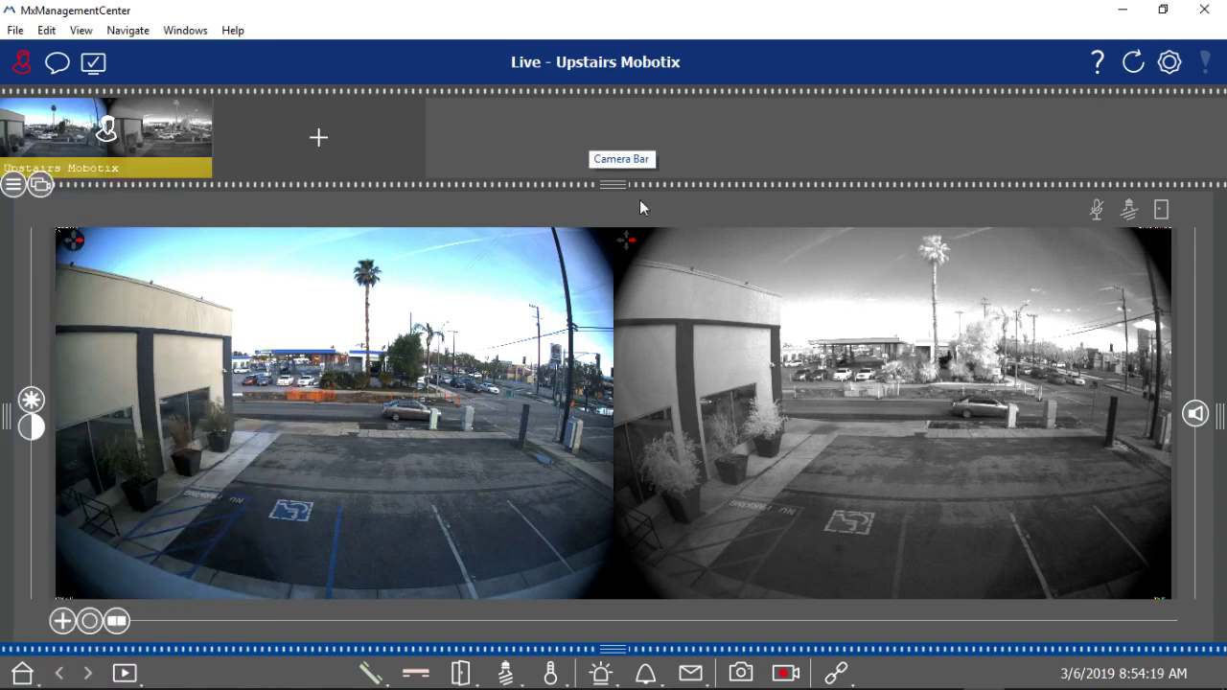
Collapse the camera bar so the day and night live images fill the window
left_click_drag(611, 184, 615, 88)
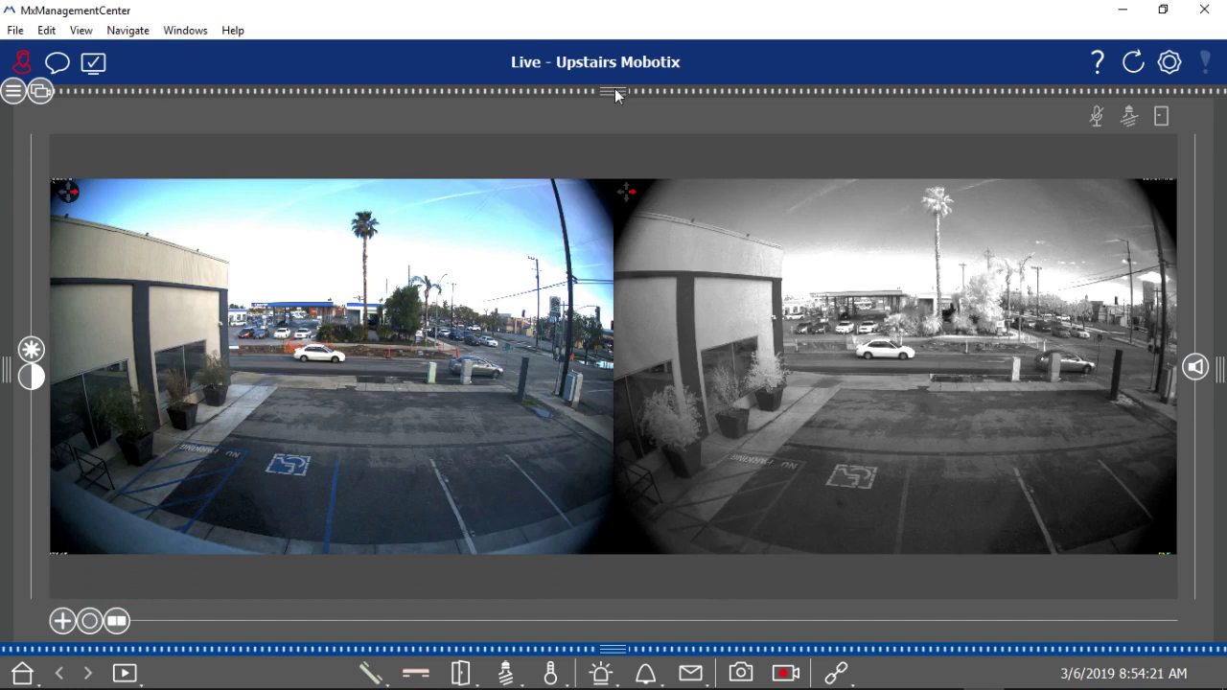